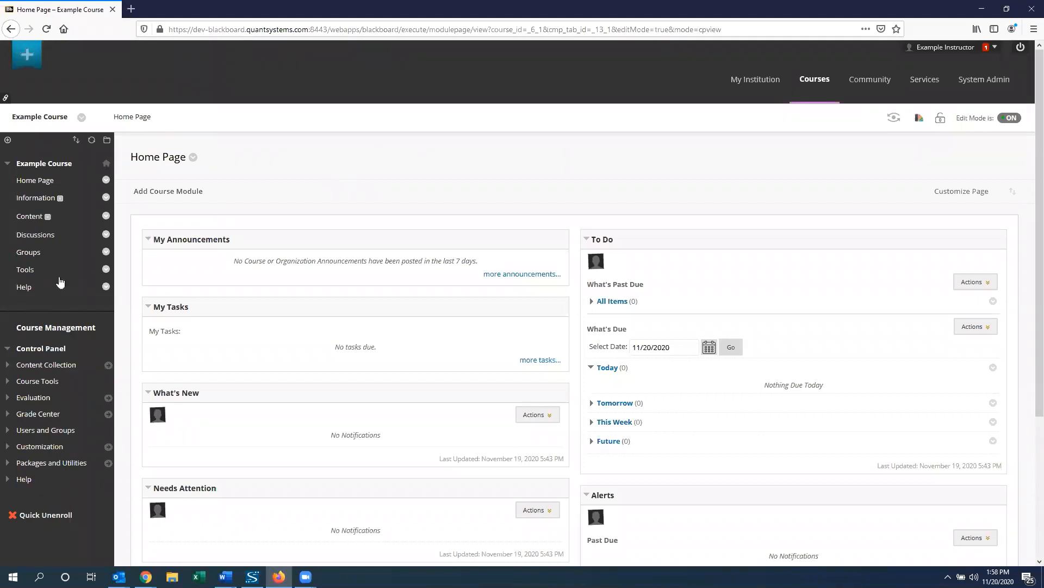
# Open the Hawkes Sync Tool from the course tools of Example Course
pyautogui.click(14, 385)
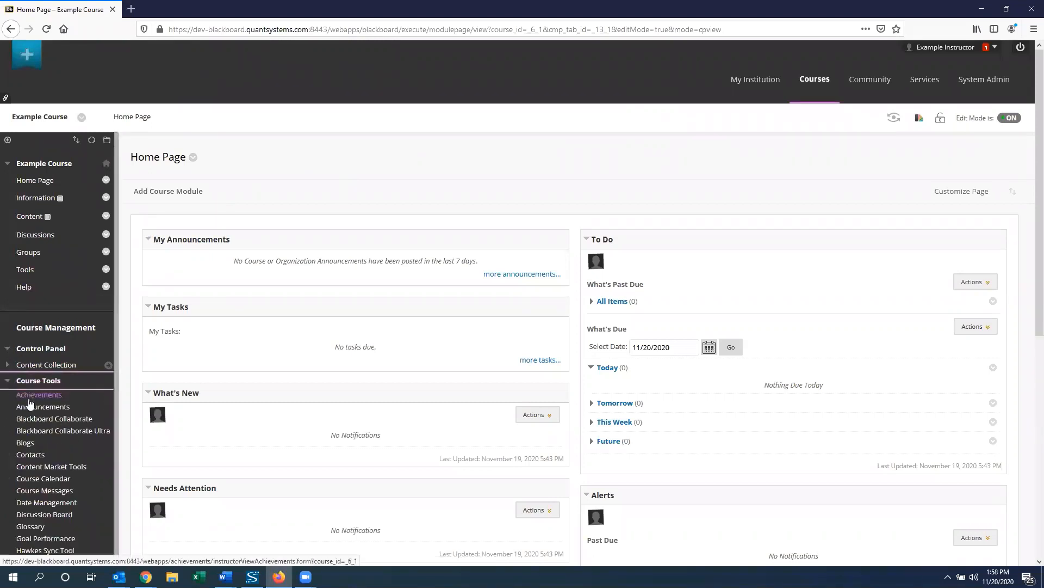
pyautogui.scroll(-2, 21, 413)
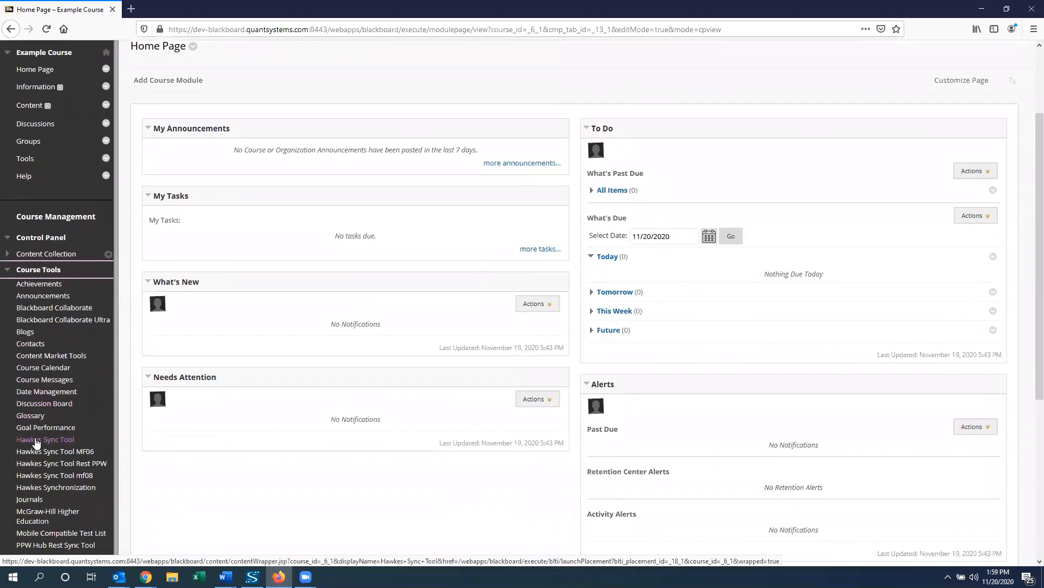
pyautogui.click(41, 441)
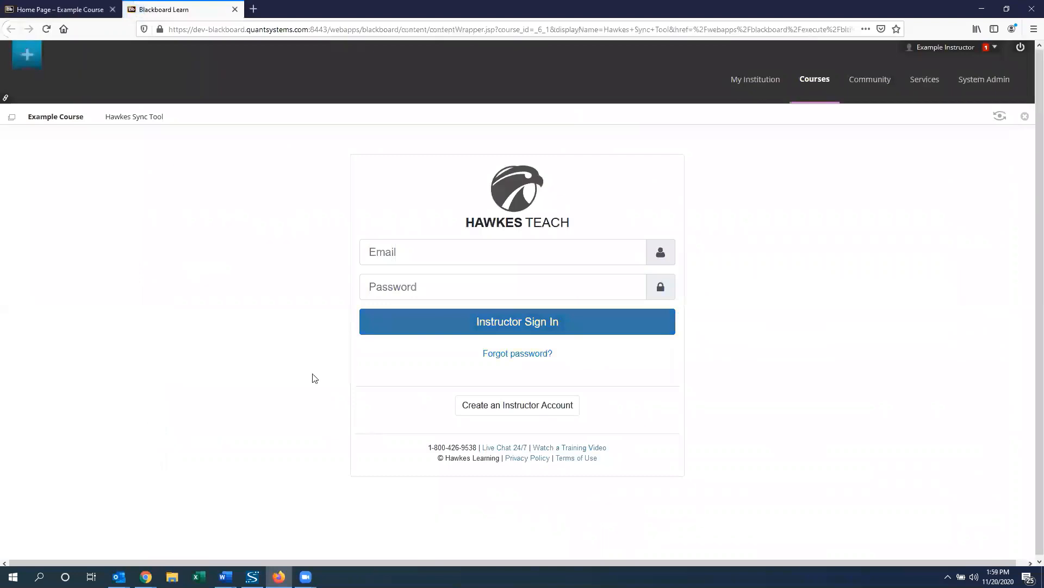
# Sign in to Hawkes Teach as instructor, filling in the email and password from the saved login
pyautogui.click(392, 247)
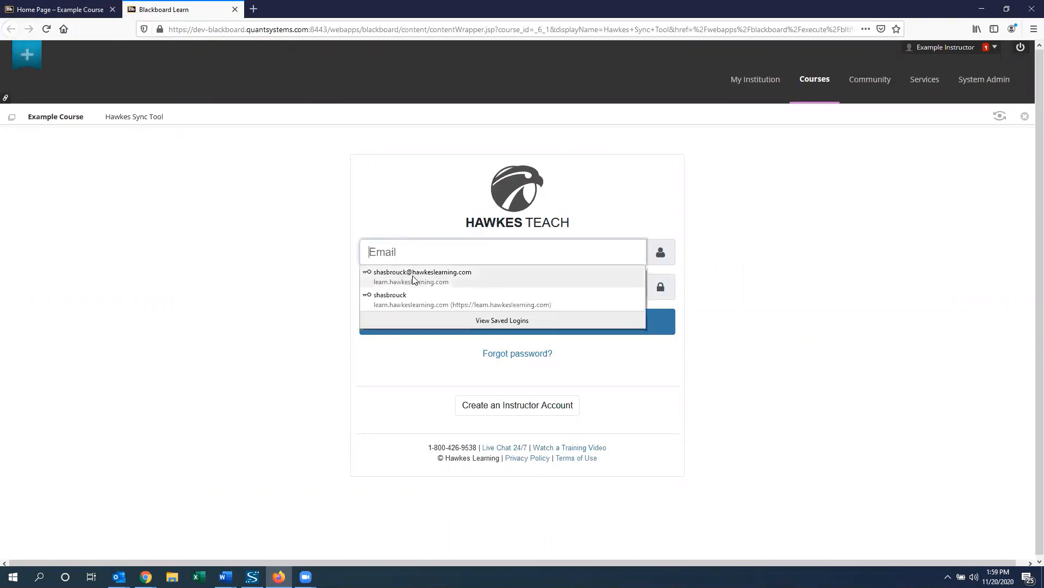
pyautogui.click(414, 275)
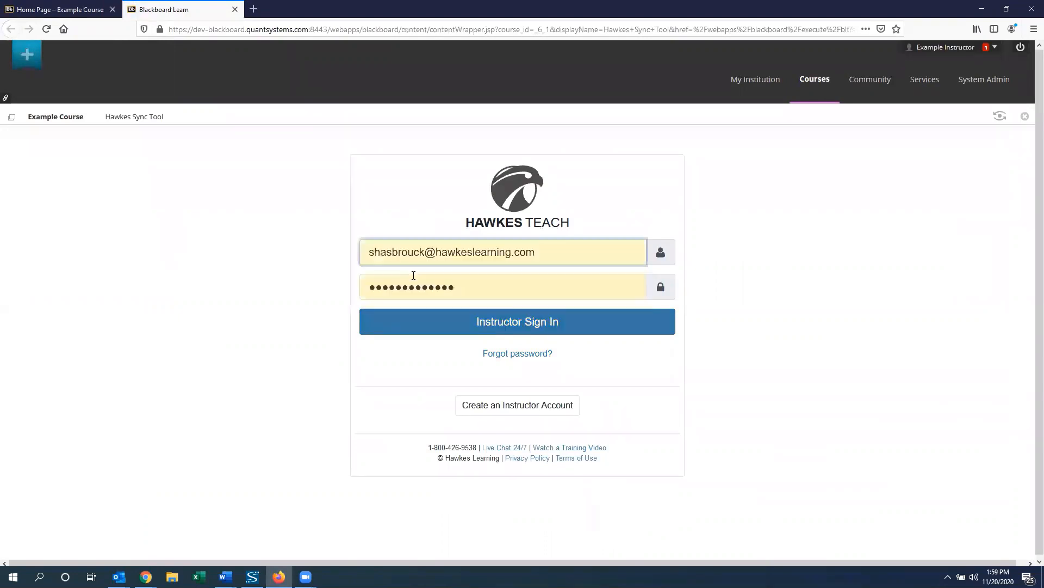
pyautogui.click(449, 332)
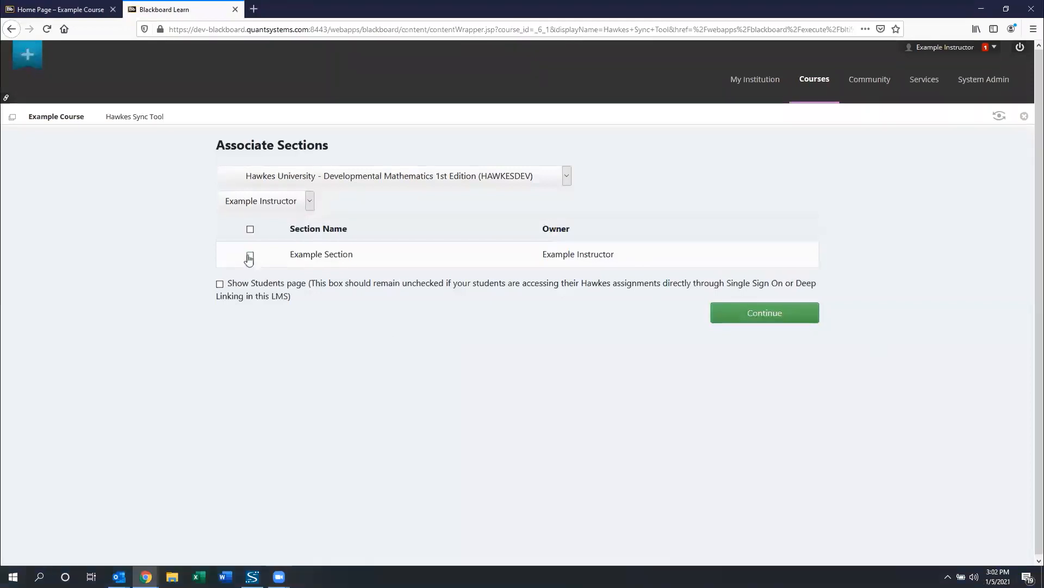
# Associate Example Section with the course, leaving the Students page option unchecked, and continue to the assignment mappings
pyautogui.click(250, 254)
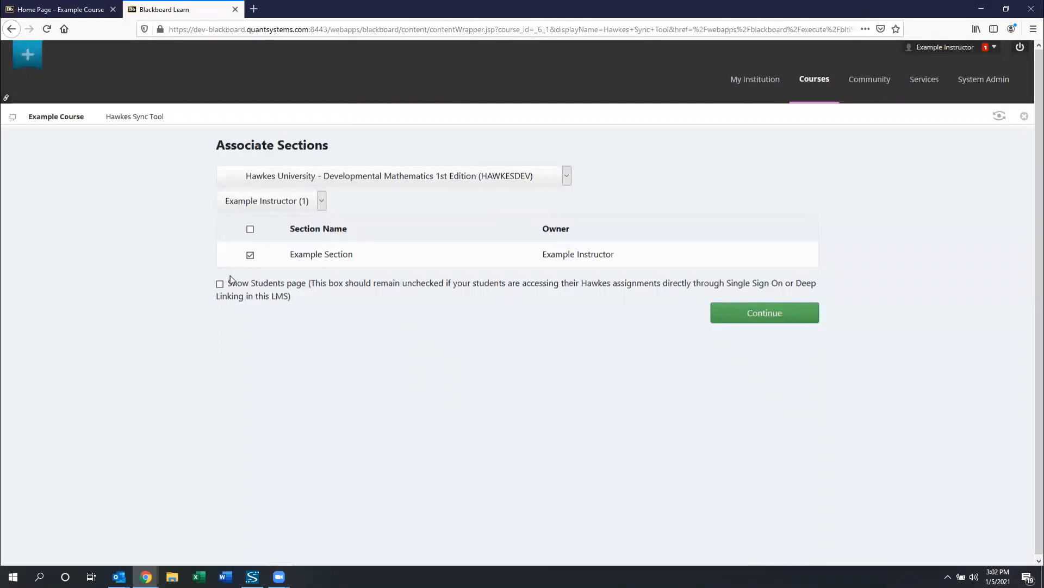
pyautogui.click(730, 314)
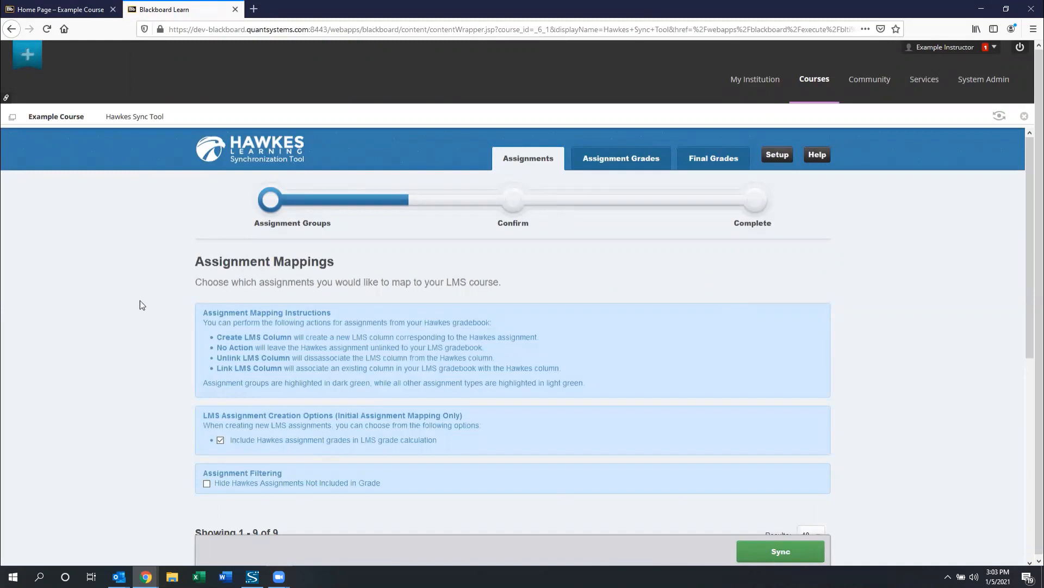
# Review the assignment mapping options and the list of Hawkes grade items, and open the Assignment Grades sync page
pyautogui.scroll(-5, 145, 304)
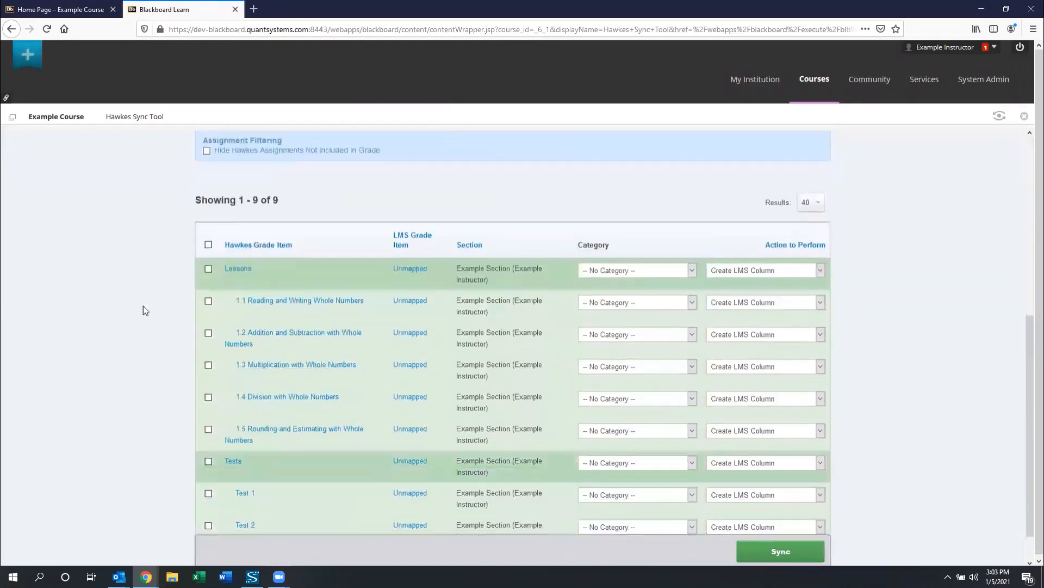
pyautogui.scroll(-1, 138, 316)
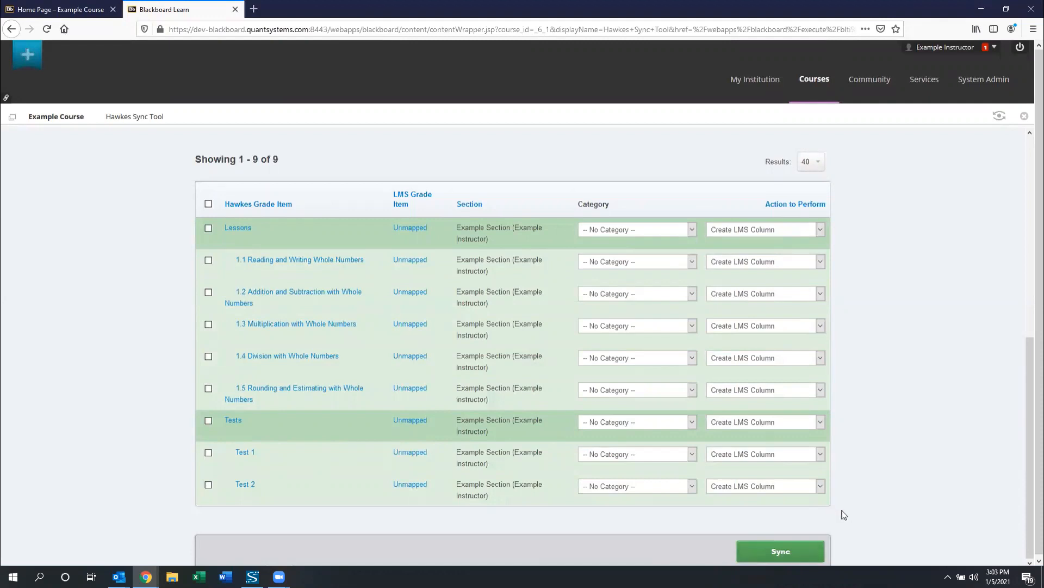
pyautogui.scroll(5, 842, 512)
pyautogui.scroll(3, 847, 512)
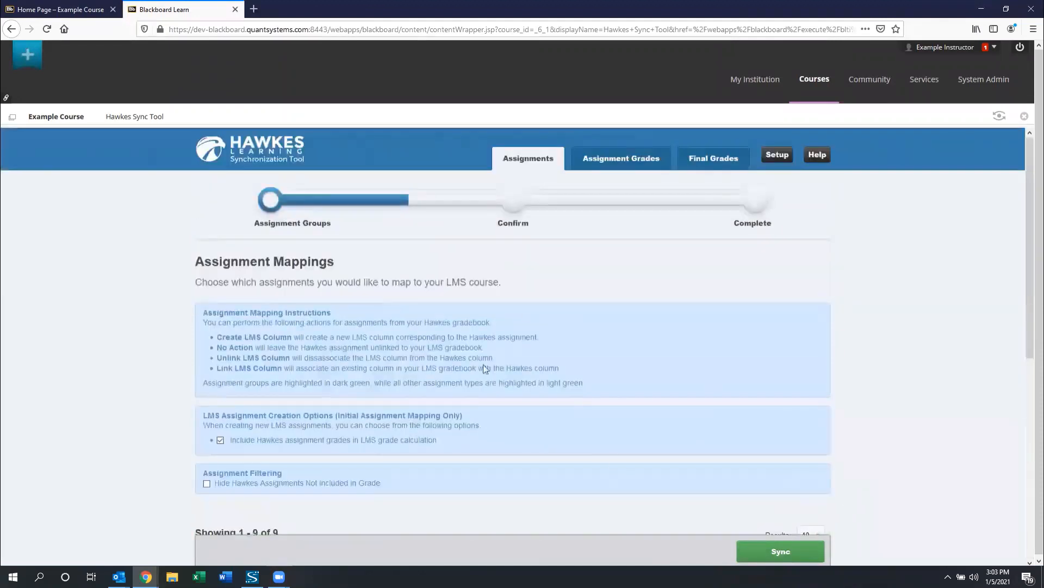
pyautogui.click(590, 163)
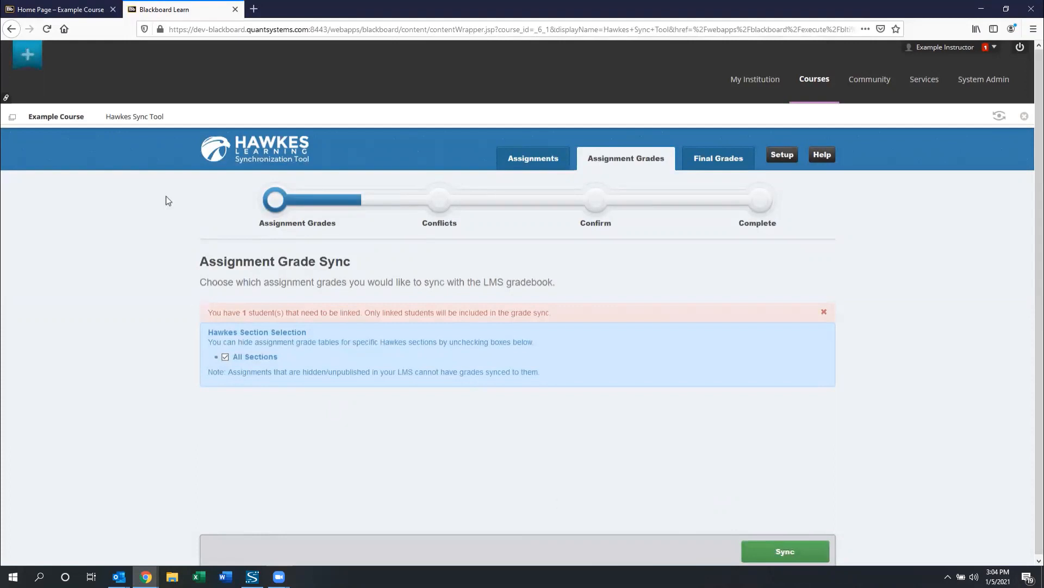
# Return to the course home page and add a Hawkes Single Sign On Prod tool link to the Content area
pyautogui.click(57, 9)
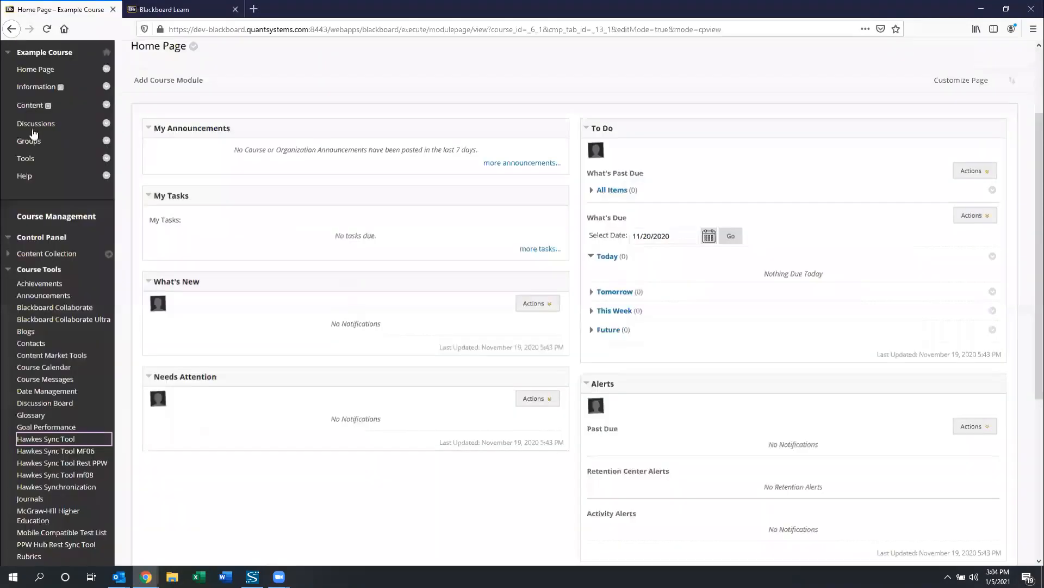
pyautogui.scroll(3, 128, 324)
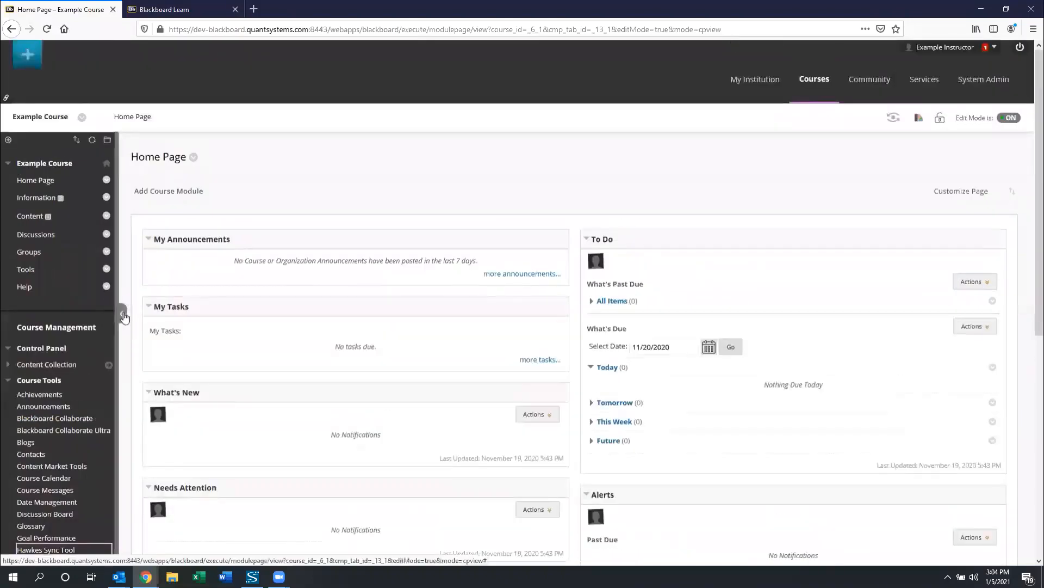
pyautogui.click(30, 217)
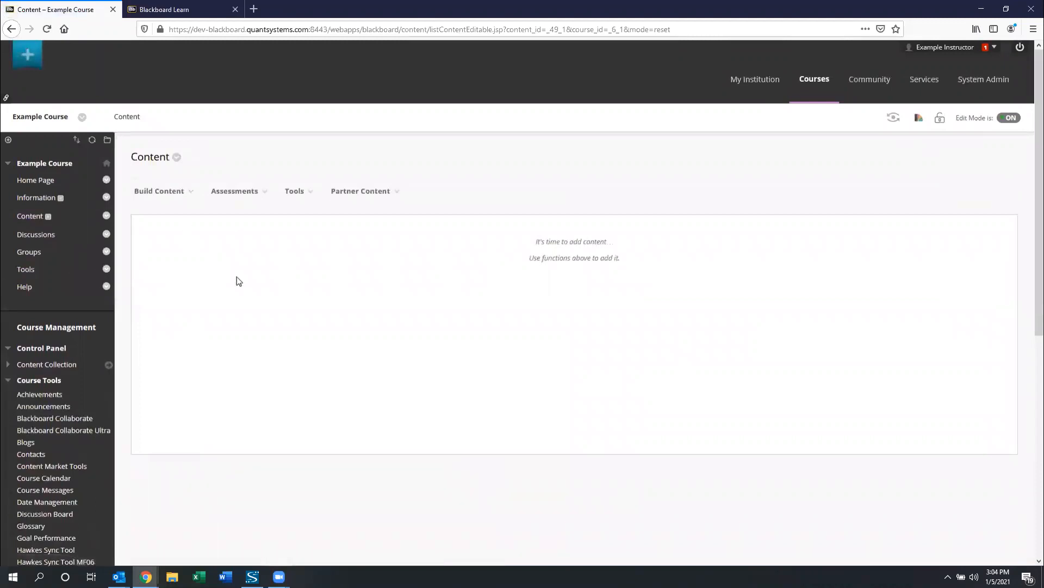
pyautogui.click(298, 194)
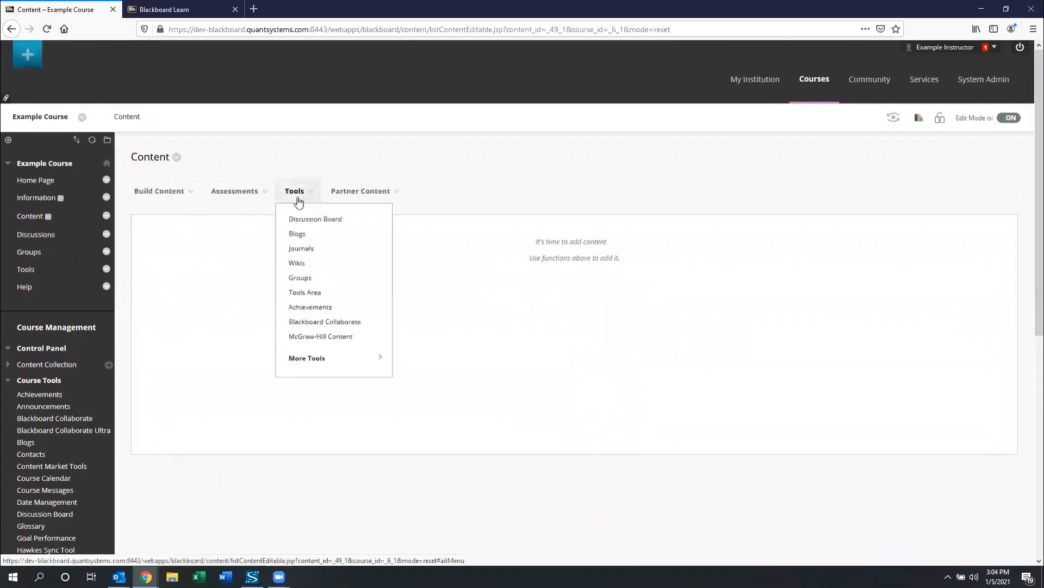
pyautogui.click(326, 360)
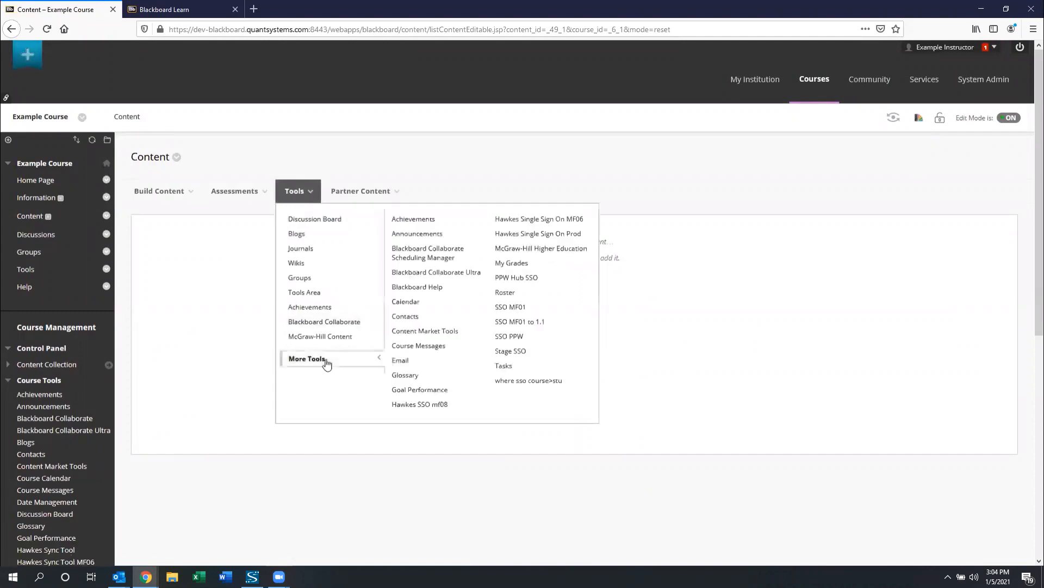
pyautogui.click(511, 238)
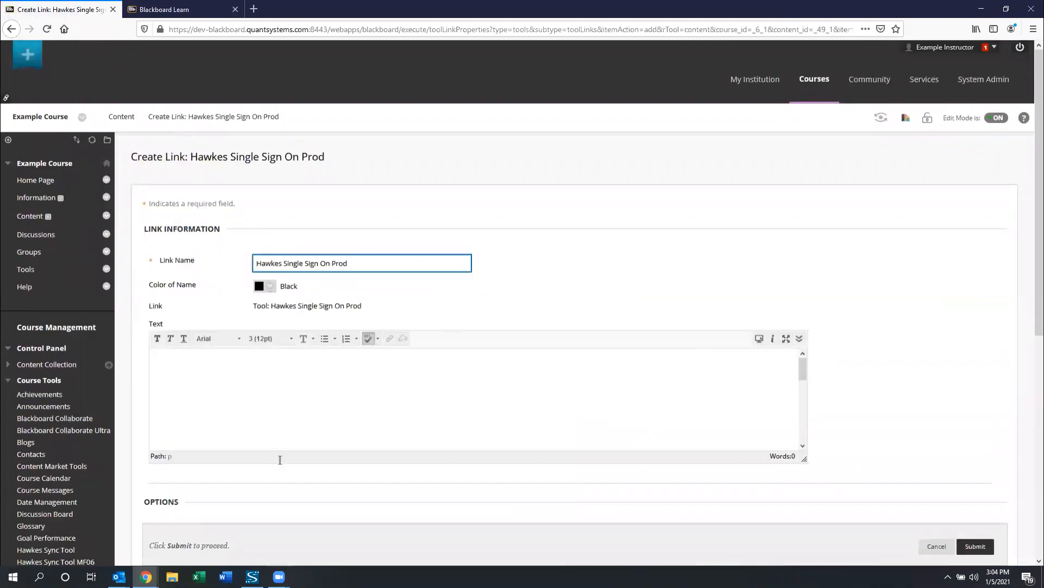
pyautogui.click(977, 547)
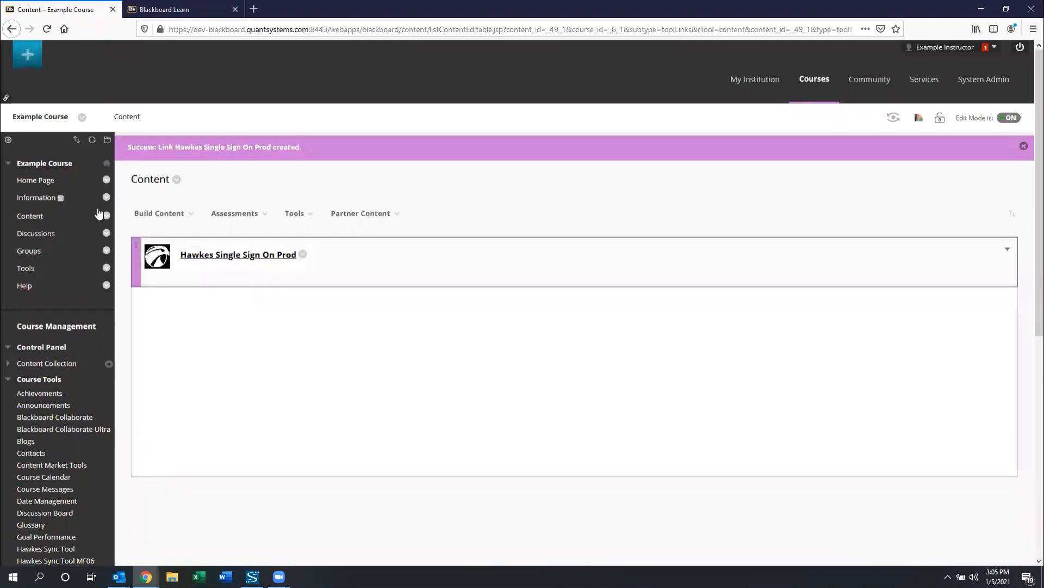
# Add a tool link named Hawkes to the course menu, with type Hawkes Single Sign On Prod and available to users
pyautogui.click(8, 140)
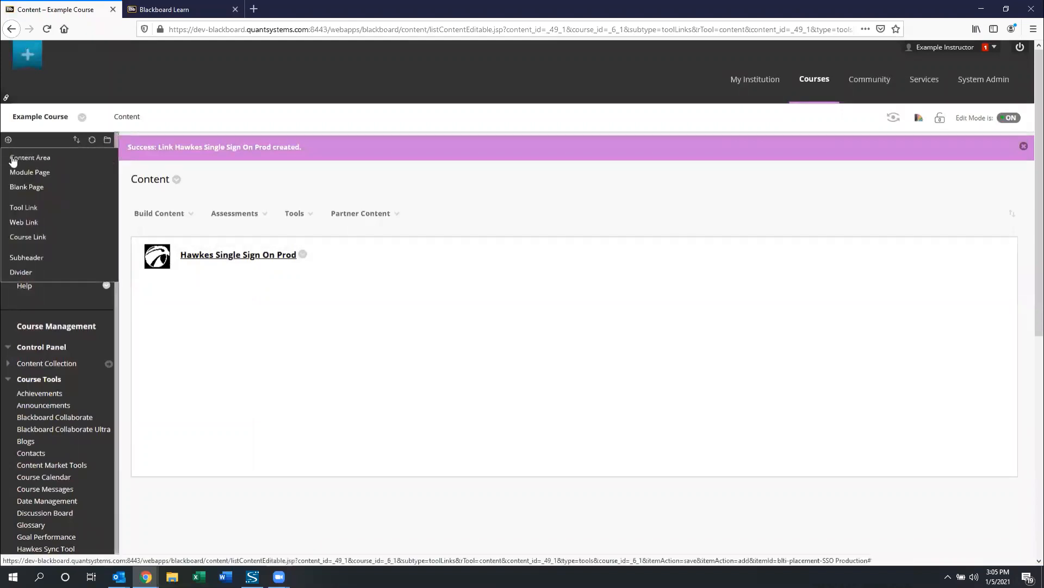
pyautogui.click(24, 210)
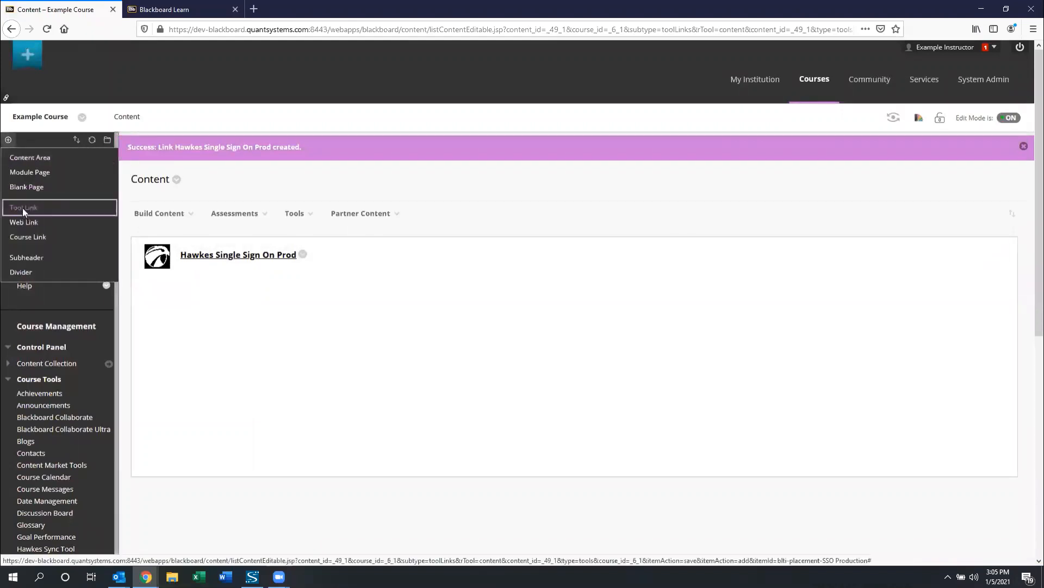
pyautogui.click(81, 178)
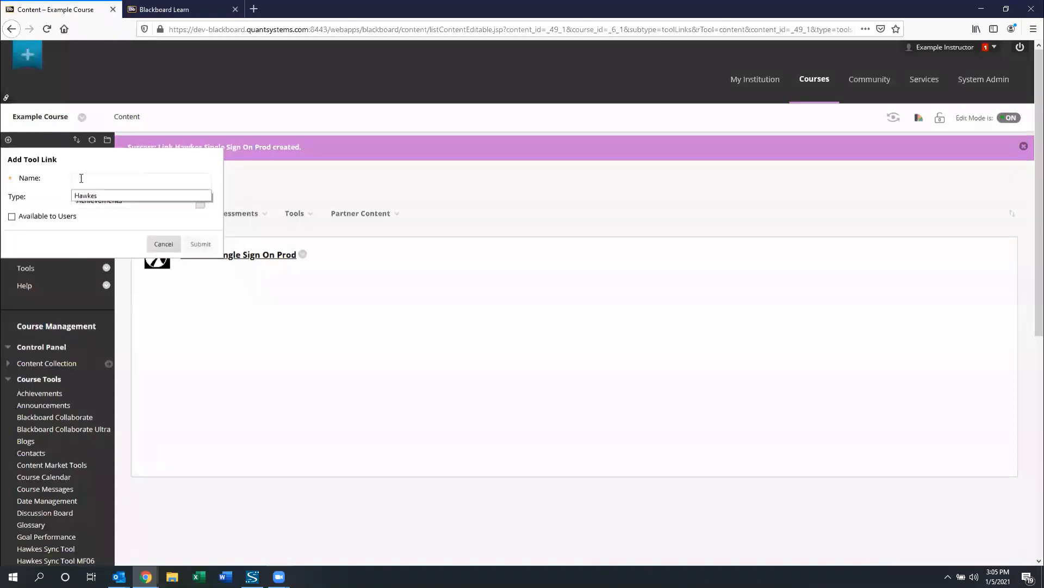
pyautogui.write('Hawkes')
pyautogui.click(96, 222)
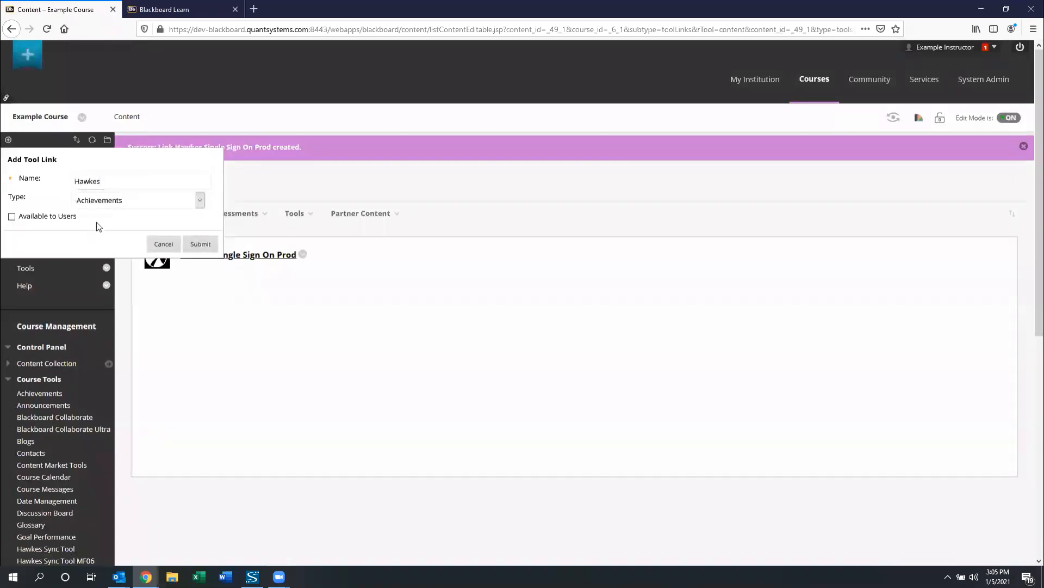
pyautogui.click(194, 201)
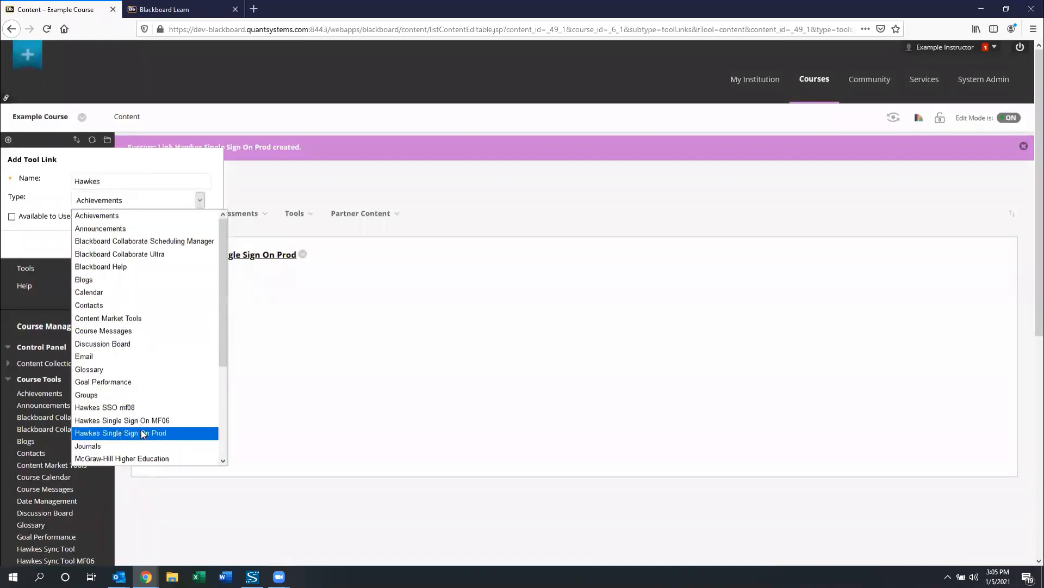
pyautogui.click(115, 433)
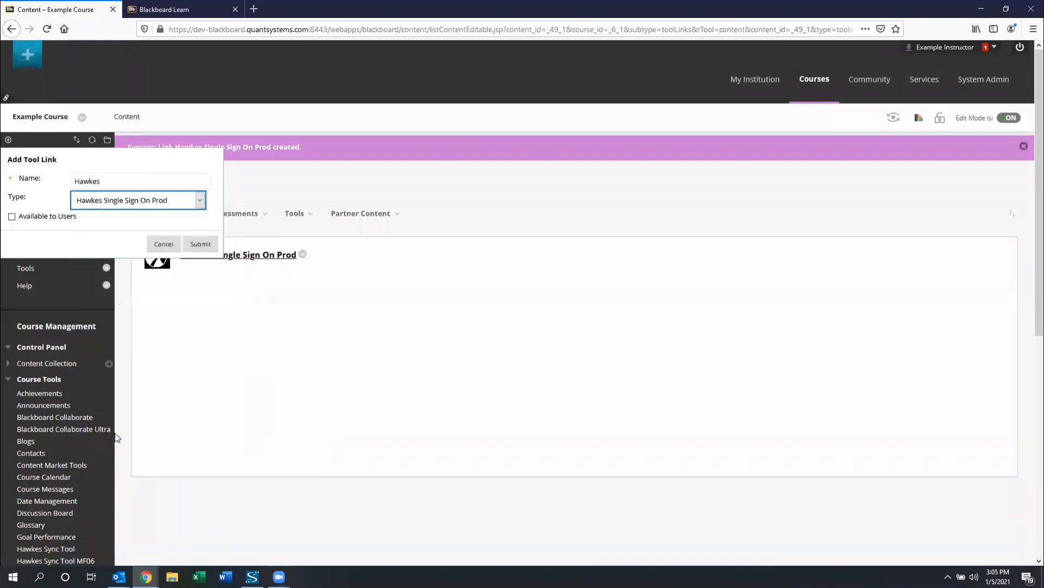
pyautogui.click(11, 217)
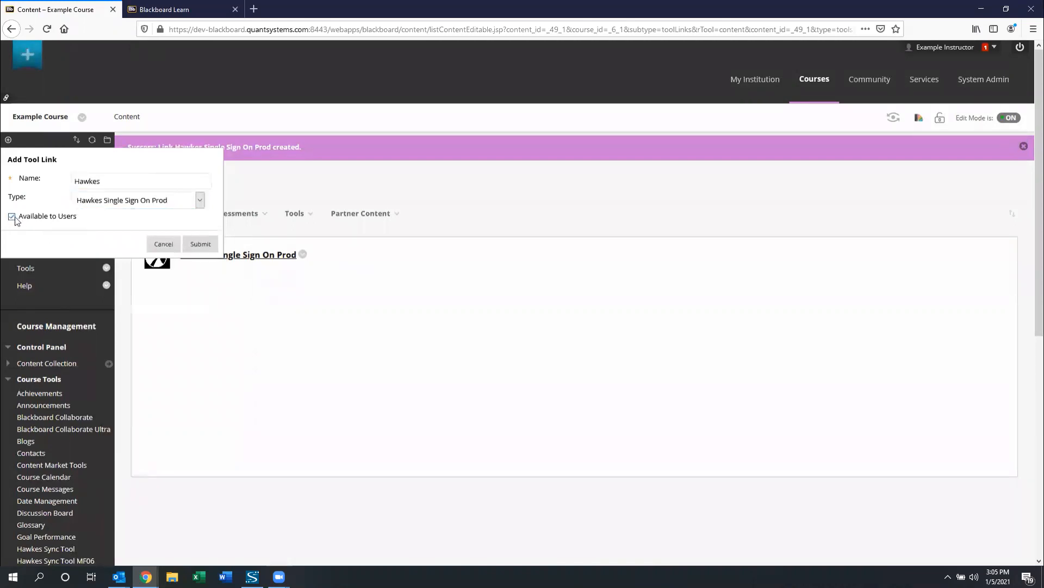
pyautogui.click(196, 244)
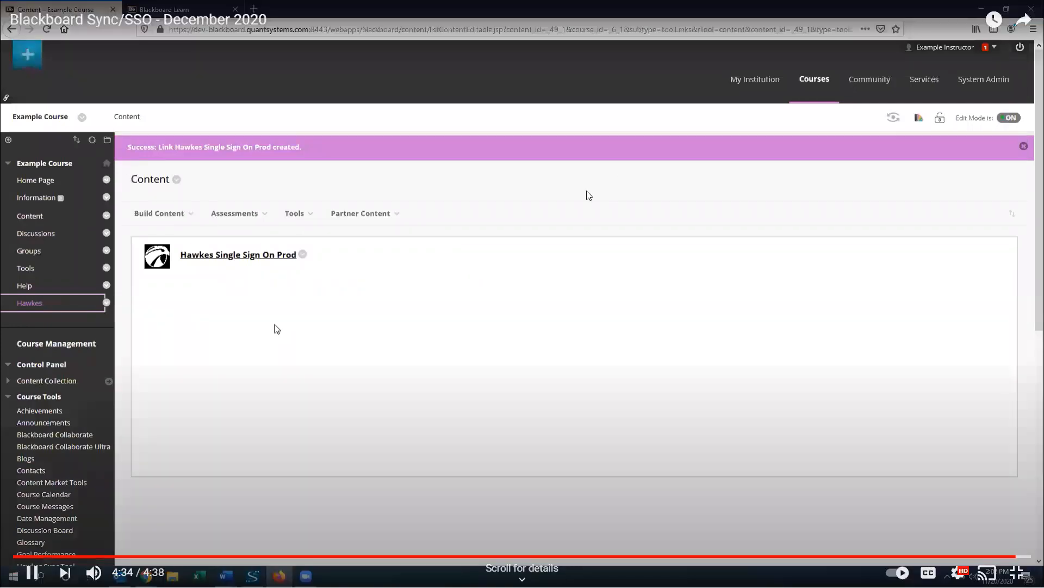
pyautogui.click(584, 196)
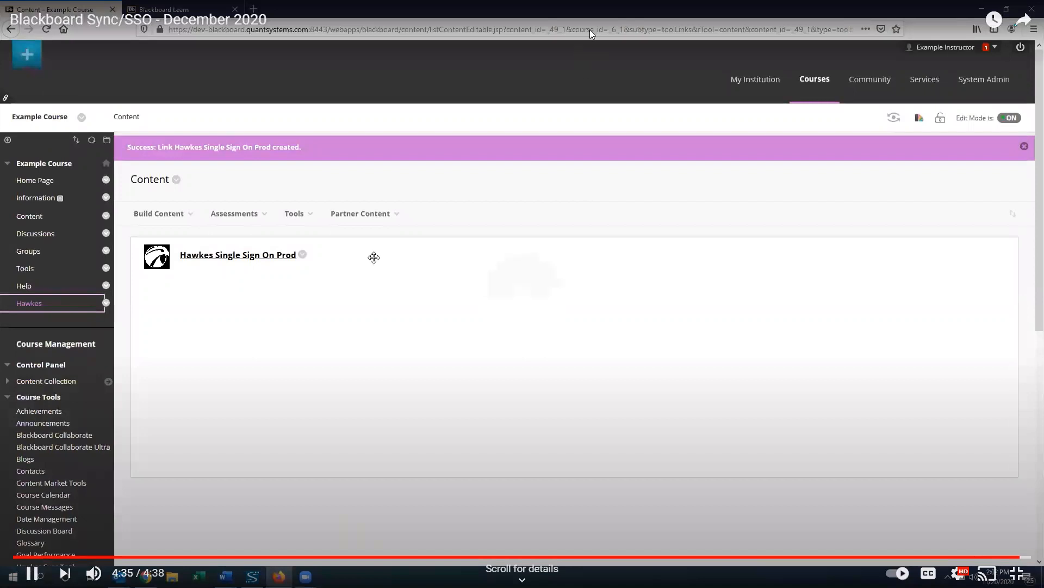